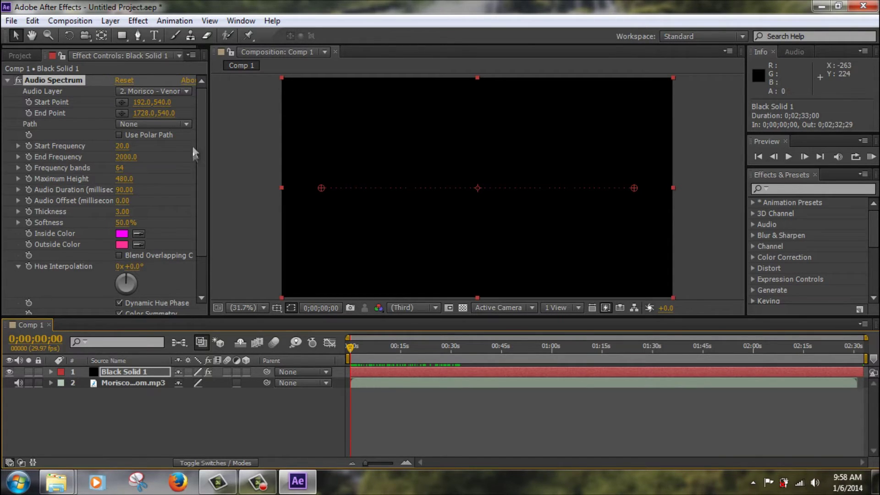
Stretch the spectrum line from Start Point 12.0,546.3 to End Point 1920.6,536.8 across the frame.
mouse_move(202, 126)
left_mouse_down()
mouse_move(196, 180)
mouse_move(203, 119)
left_mouse_up()
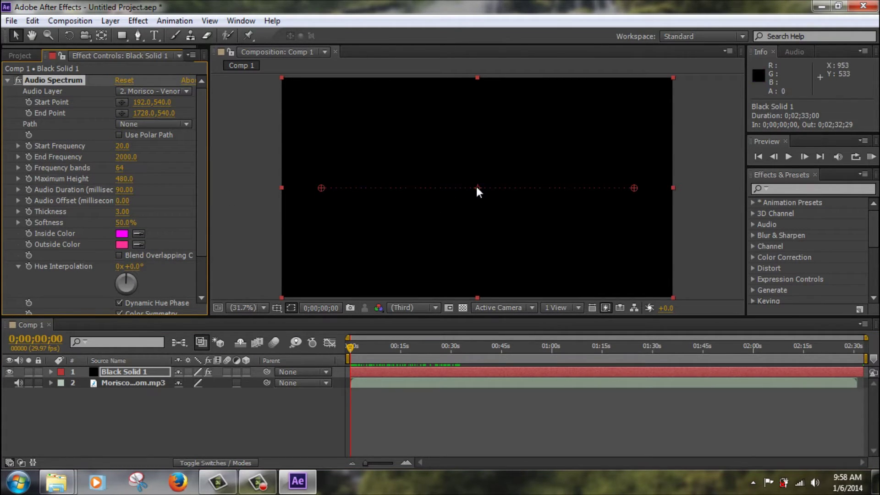
mouse_move(476, 188)
left_mouse_down()
mouse_move(474, 240)
mouse_move(473, 197)
left_mouse_up()
left_click_drag(317, 194, 282, 195)
left_click_drag(633, 193, 672, 196)
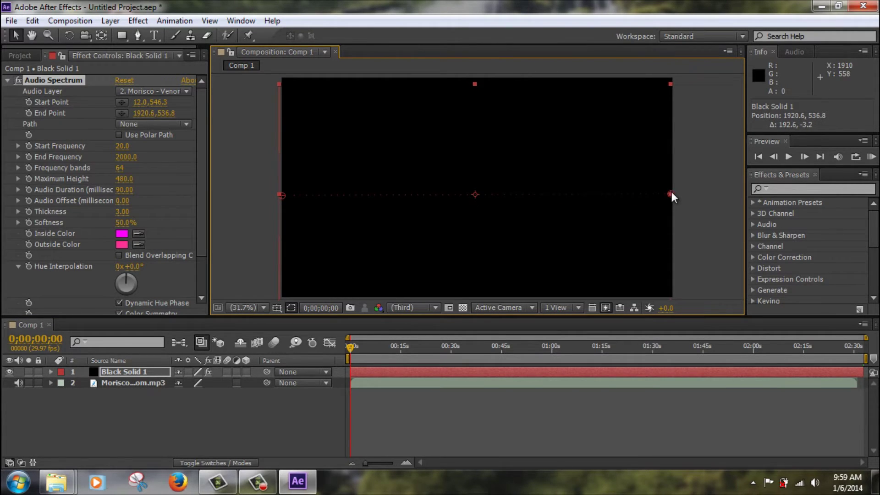
mouse_move(122, 161)
left_mouse_down()
mouse_move(140, 162)
mouse_move(122, 168)
left_mouse_up()
left_click(125, 156)
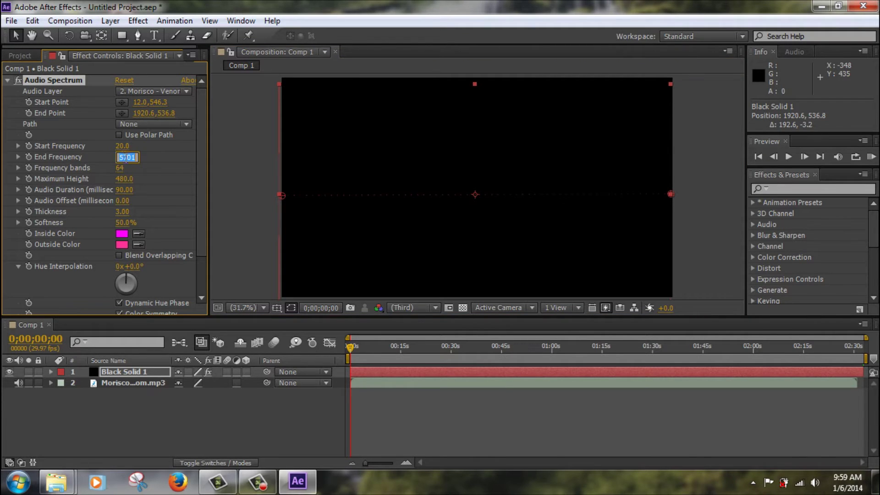
type("2000")
left_click(122, 147)
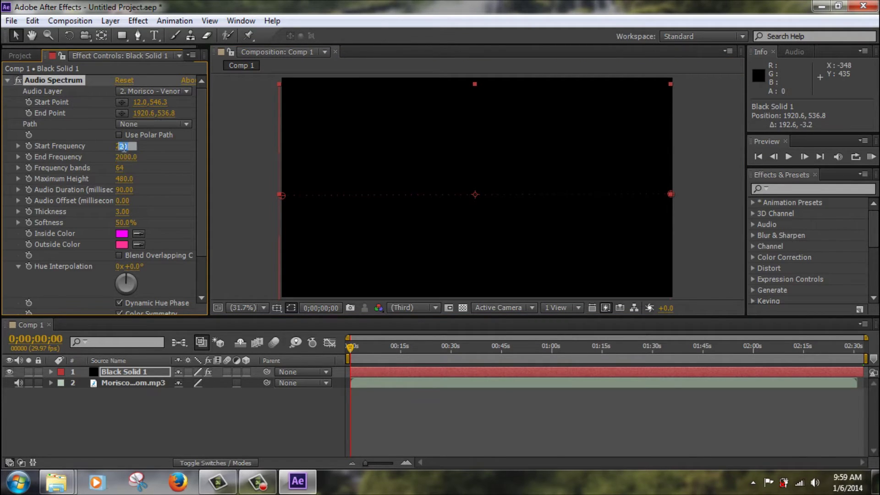
key("Return")
mouse_move(118, 147)
left_mouse_down()
mouse_move(110, 152)
mouse_move(120, 152)
left_mouse_up()
left_click(123, 147)
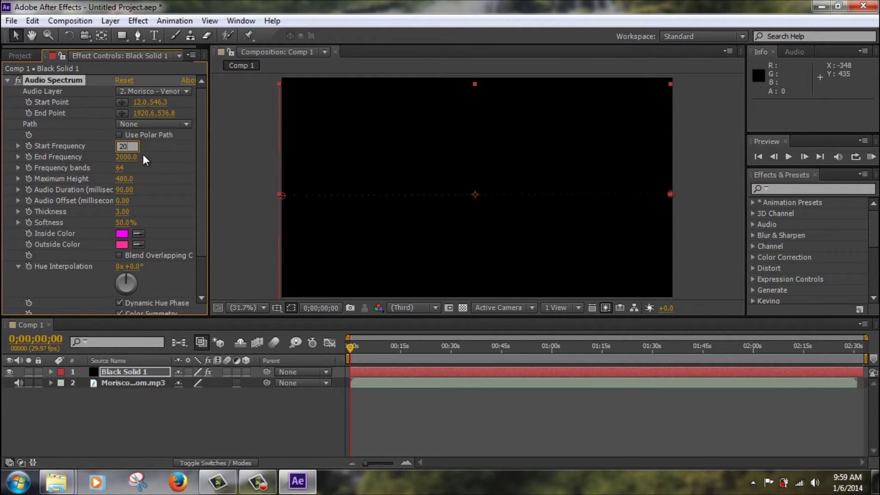
left_click_drag(140, 146, 118, 148)
type("20")
left_click(120, 169)
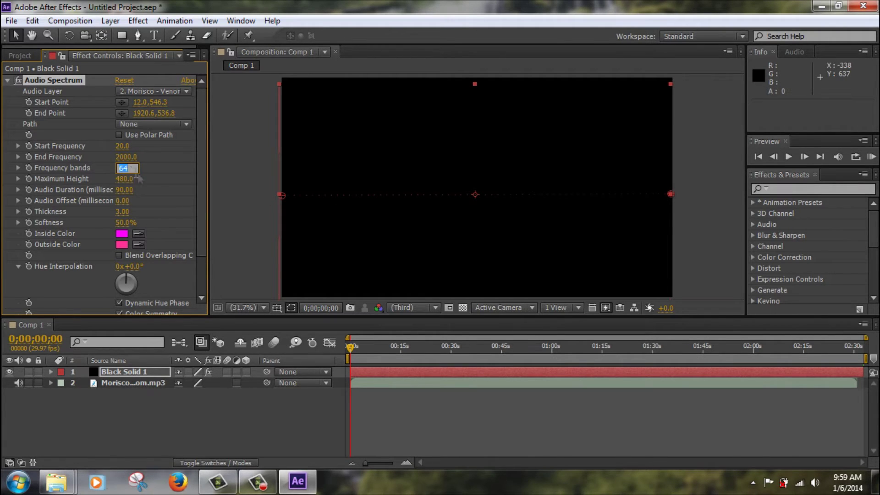
Raise Frequency bands and scrub Maximum Height to 2630 at a moment with visible bars.
key("Return")
left_click_drag(122, 168, 133, 170)
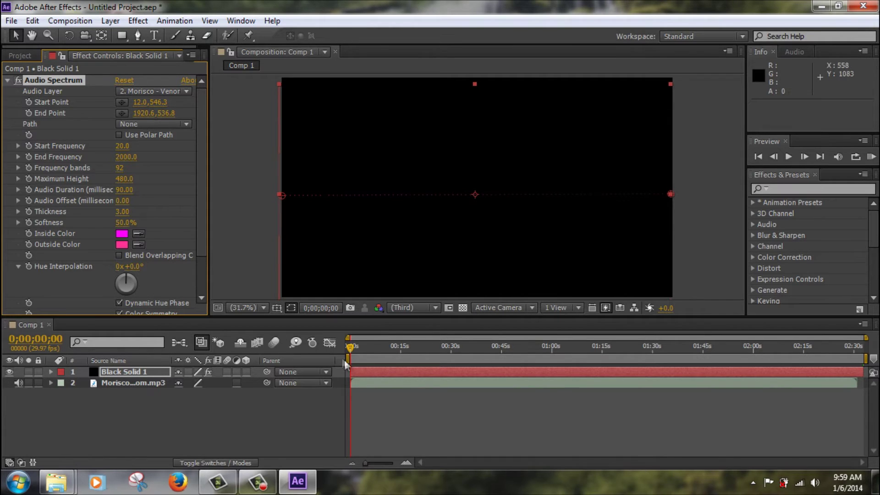
left_click_drag(352, 349, 386, 354)
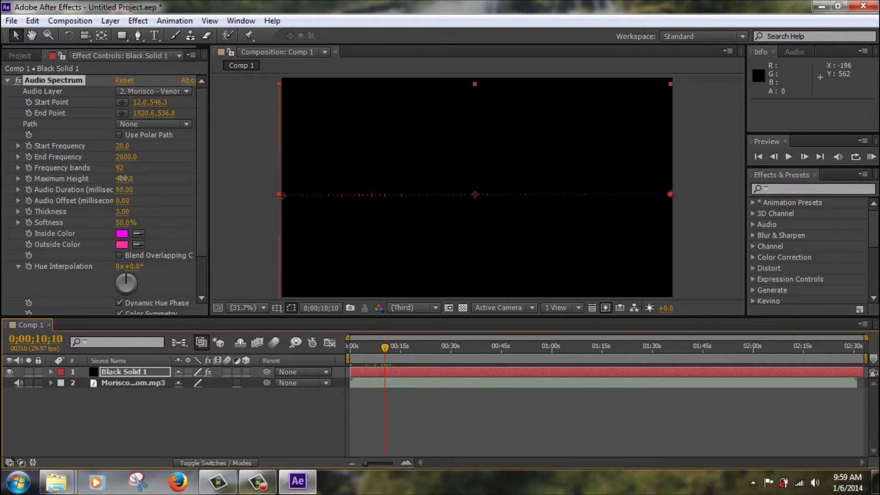
left_click_drag(123, 179, 295, 204)
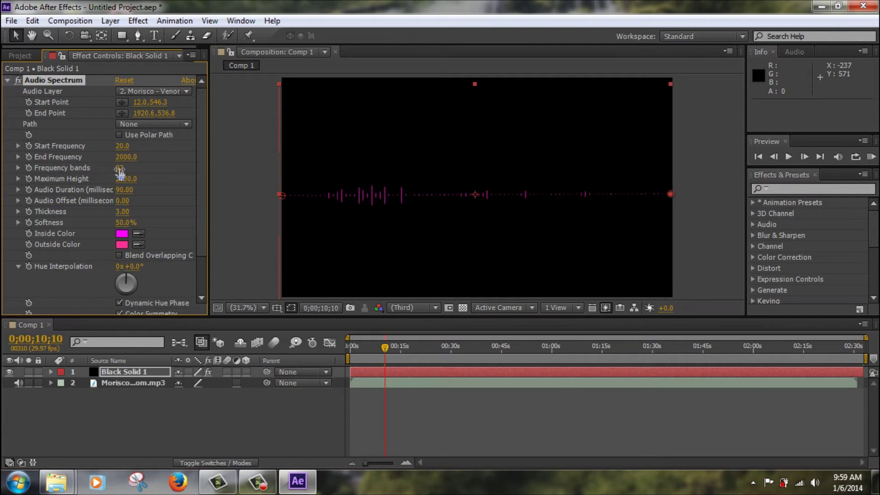
Set Frequency bands to exactly 100.
left_click_drag(120, 168, 255, 172)
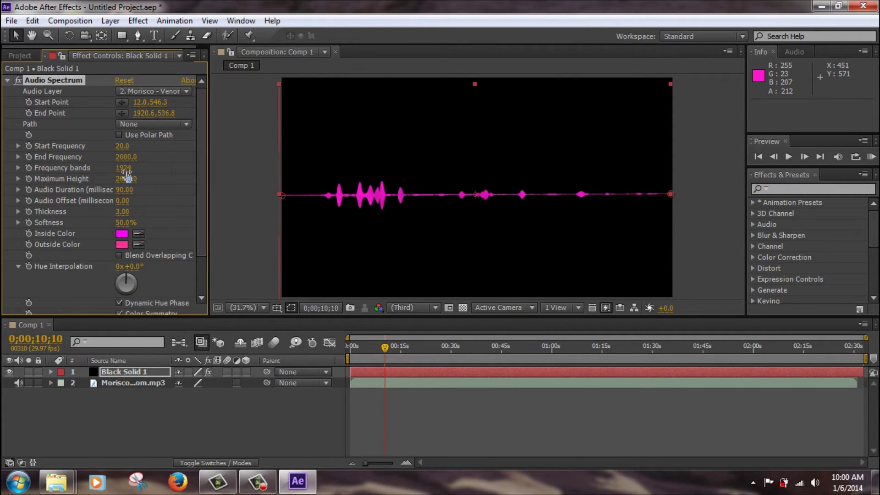
left_click_drag(125, 171, 107, 170)
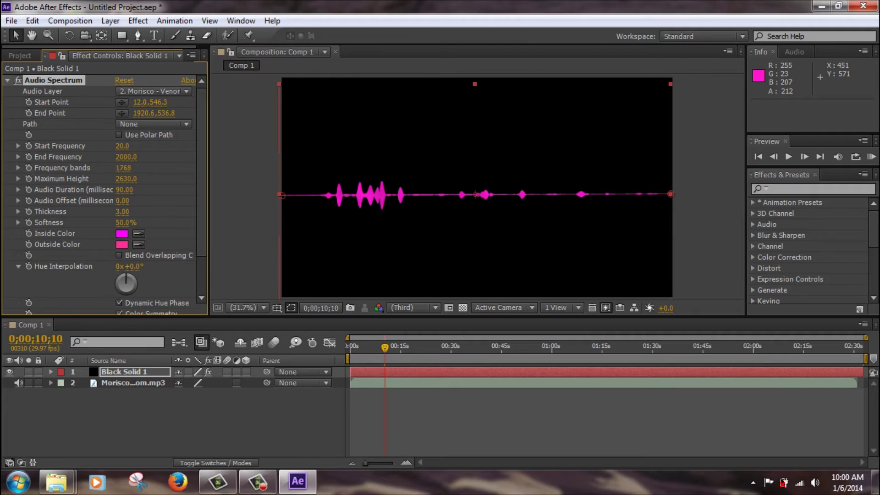
left_click(123, 168)
type("100")
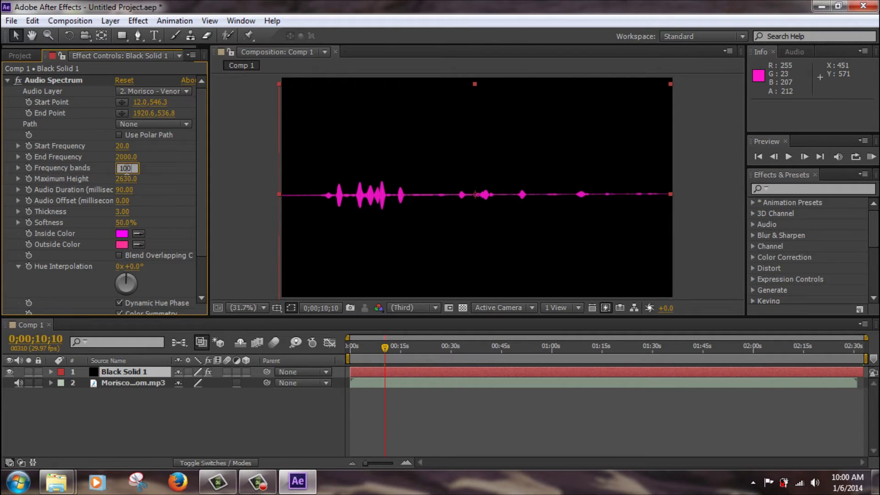
key("Return")
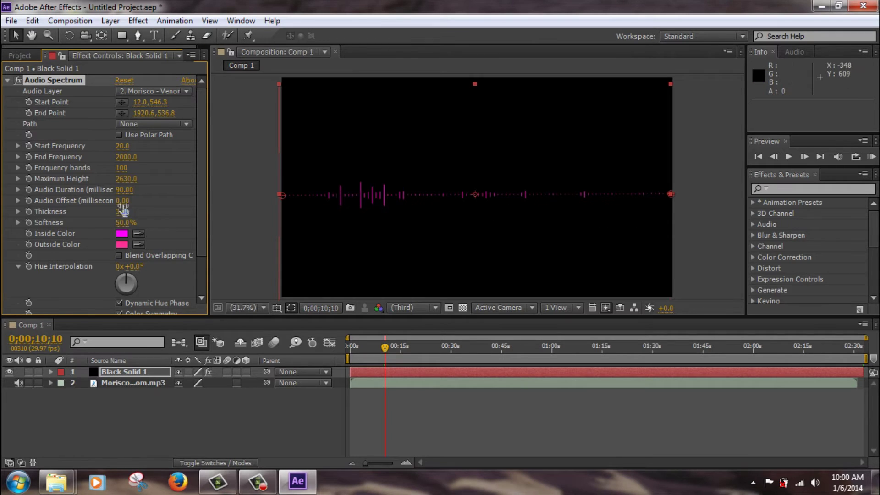
Try Maximum Height values down to 1200 while checking peaks at different points in the track.
left_click_drag(124, 183, 409, 318)
left_click_drag(385, 347, 487, 352)
left_click_drag(132, 179, 18, 185)
left_click_drag(135, 184, 4, 200)
left_click_drag(133, 184, 130, 186)
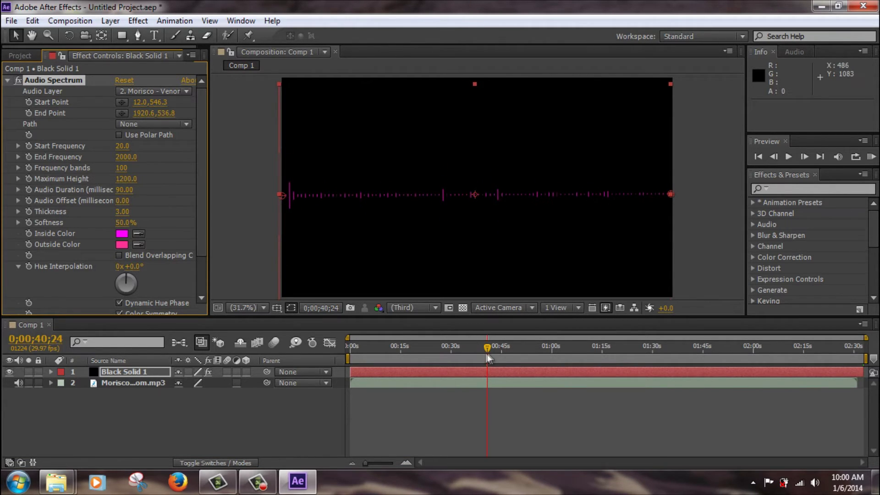
left_click_drag(487, 347, 412, 220)
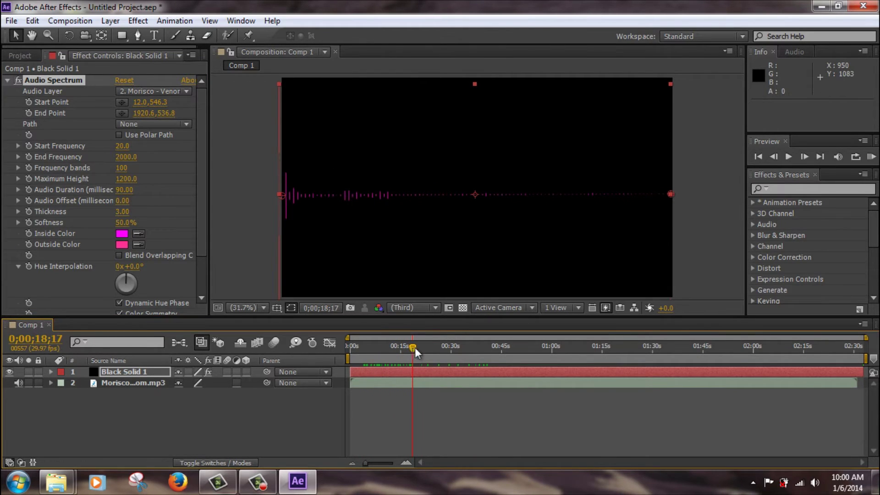
left_click_drag(414, 348, 471, 372)
Settle Maximum Height at 2950 so the loud passage near 17 seconds fits the frame.
left_click_drag(123, 179, 388, 361)
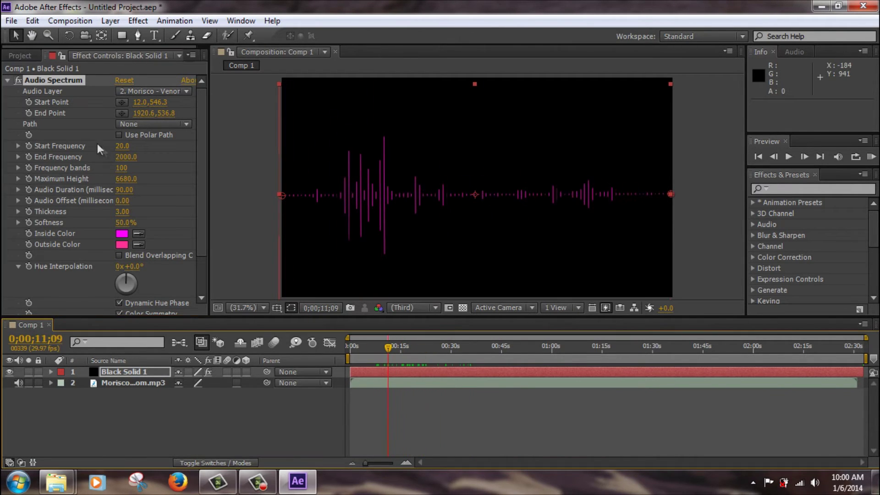
left_click_drag(131, 183, 61, 193)
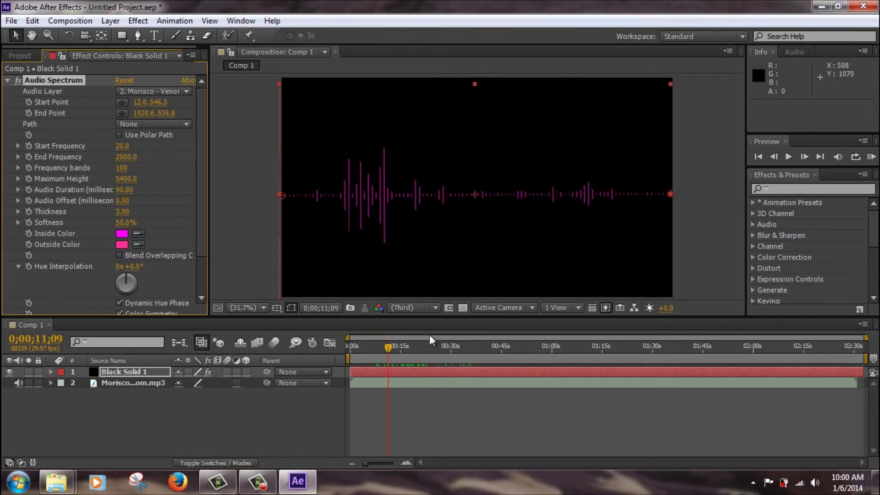
left_click_drag(392, 345, 409, 353)
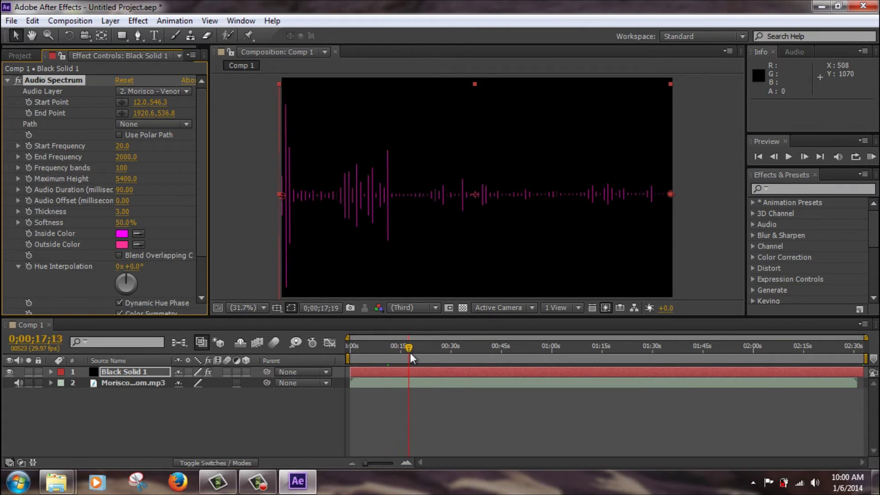
left_click_drag(130, 178, 112, 182)
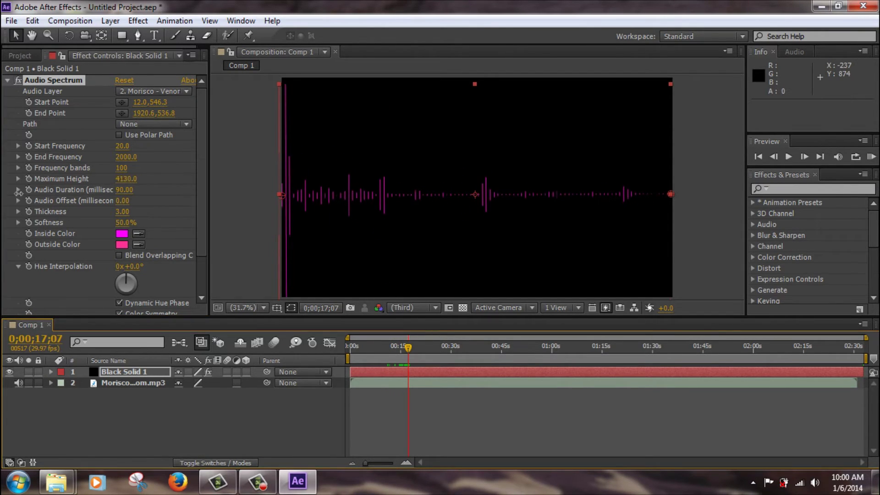
left_click_drag(17, 192, 129, 183)
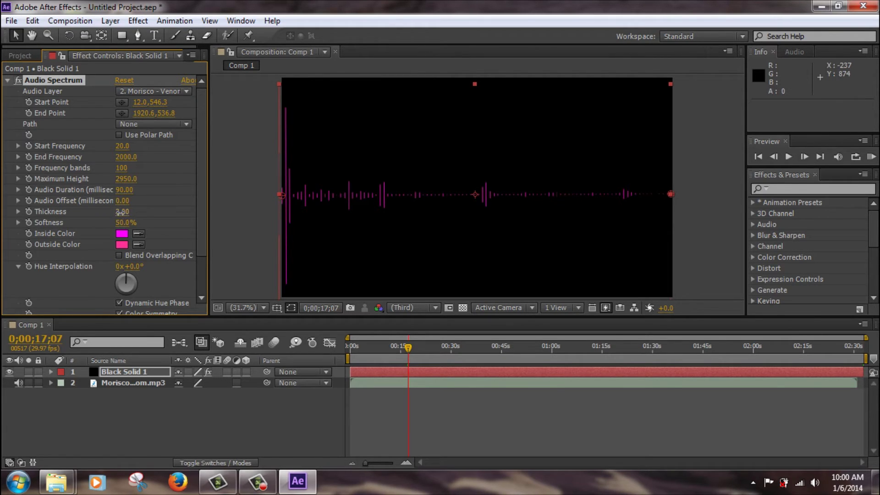
Set Thickness to 15.50 and Softness to 0.0% for hard-edged bars.
left_click_drag(122, 212, 127, 279)
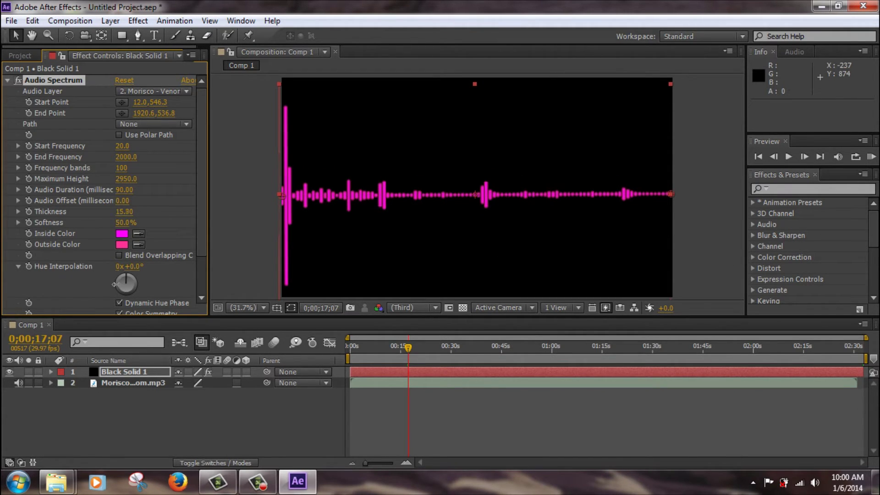
left_click_drag(124, 223, 366, 251)
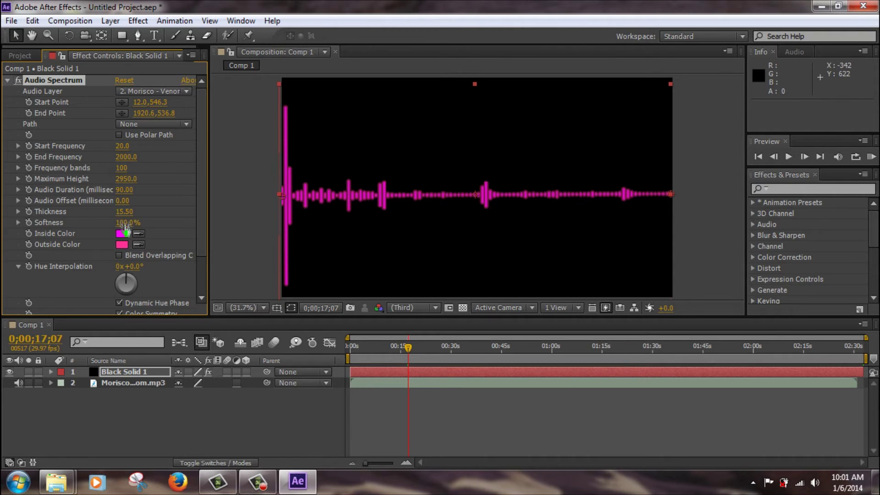
left_click_drag(130, 223, 55, 225)
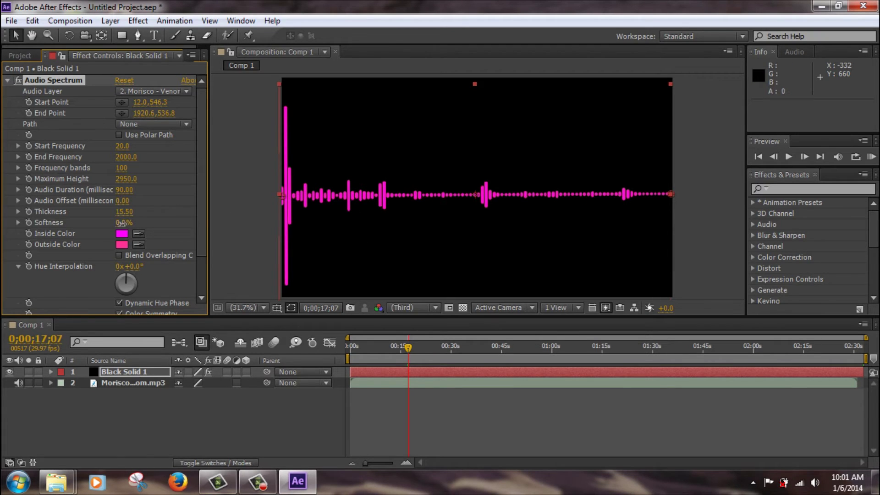
Set the Audio Spectrum Inside Color to red.
scroll(142, 225, "down", 1)
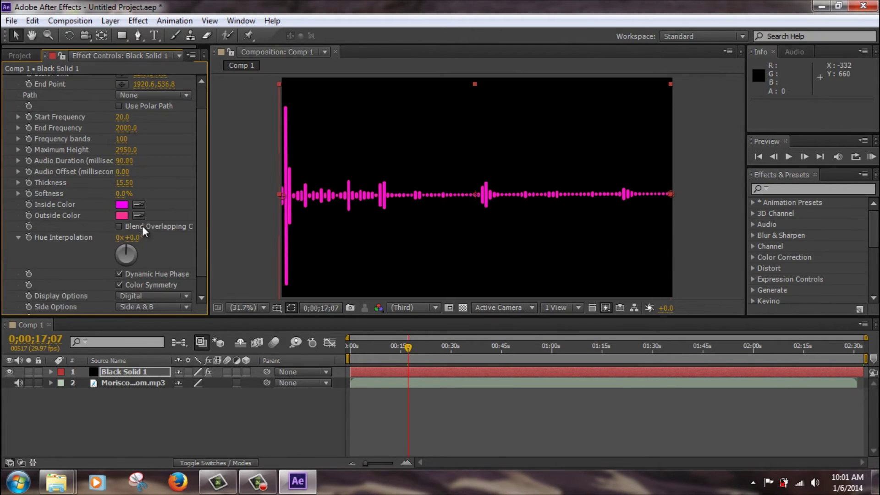
left_click(124, 207)
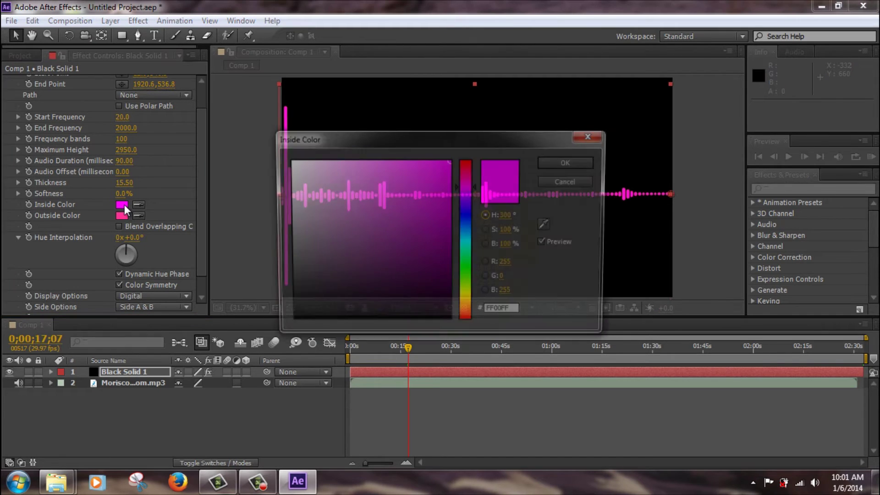
left_click_drag(378, 135, 173, 225)
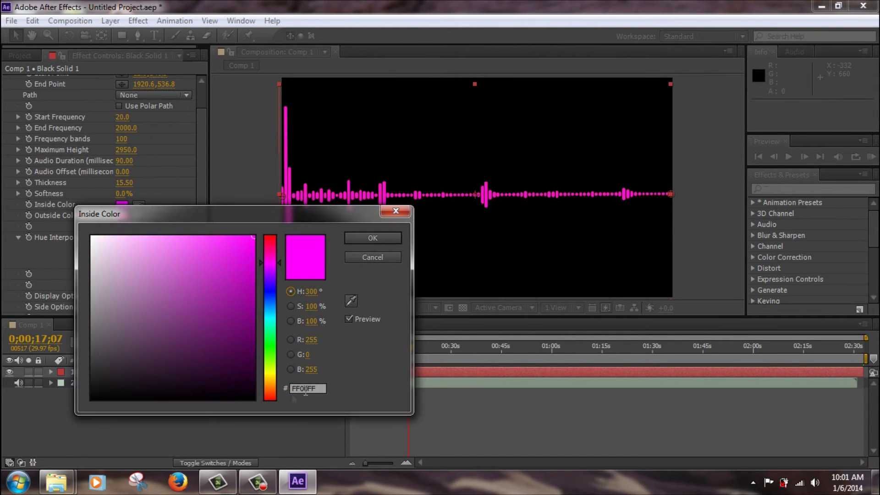
left_click(268, 397)
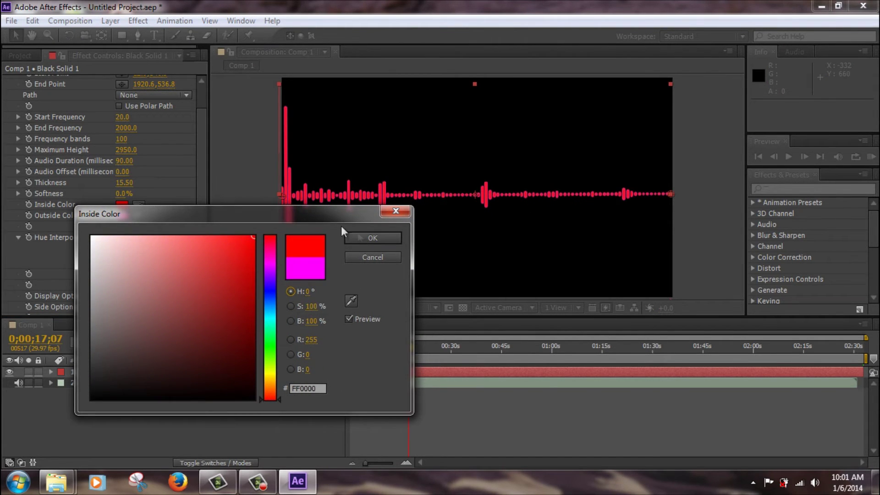
left_click(372, 238)
Set the Outside Color to black (000000).
left_click(120, 215)
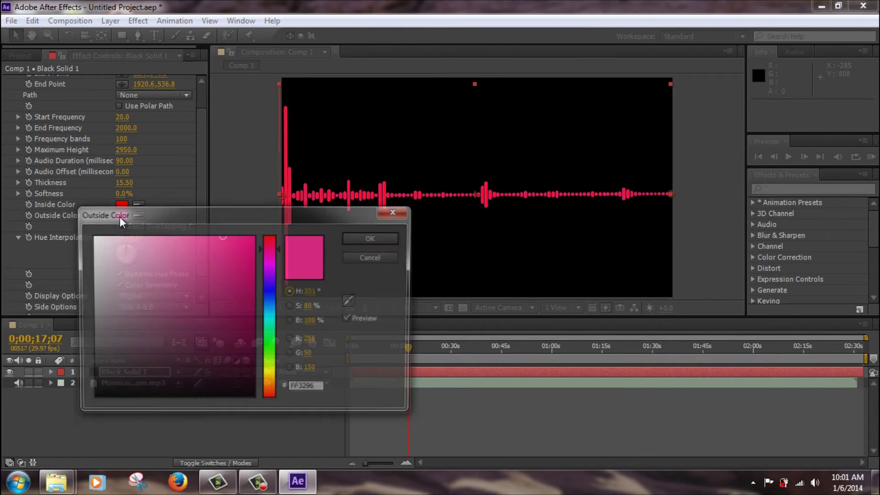
left_click_drag(213, 309, 90, 400)
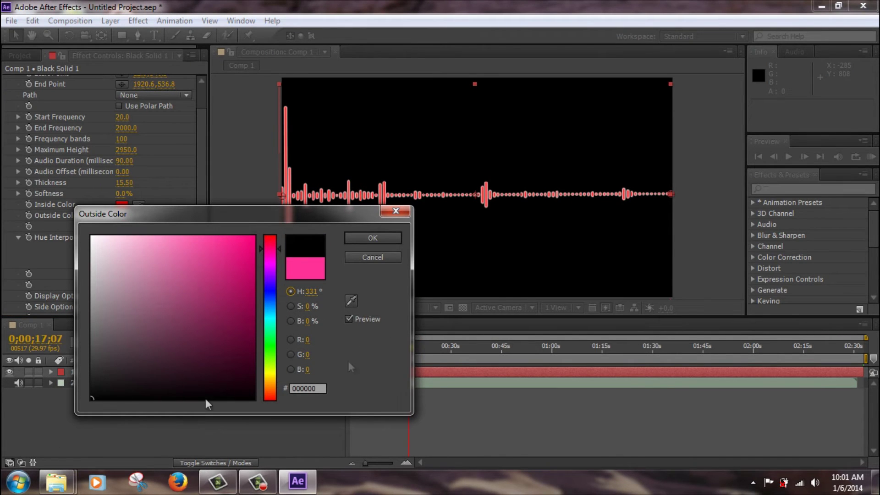
left_click(380, 237)
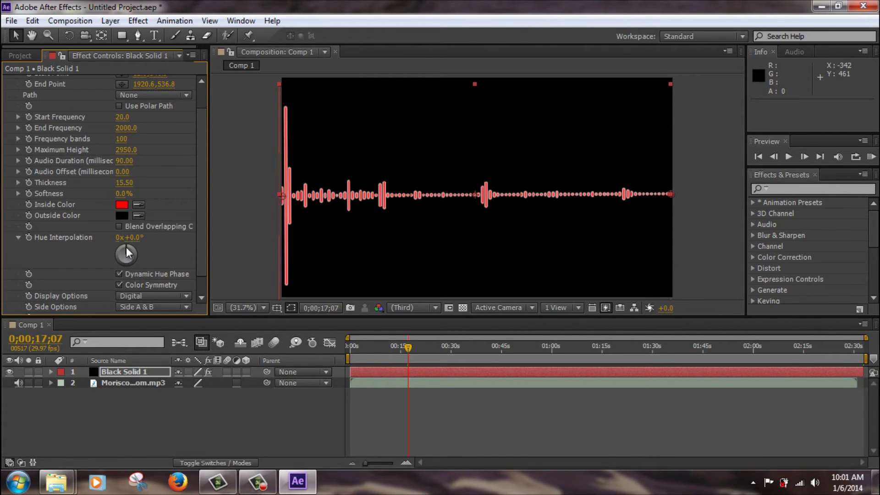
Set Hue Interpolation to 1x+94° and preview the rainbow bars at other moments.
left_click_drag(126, 246, 160, 241)
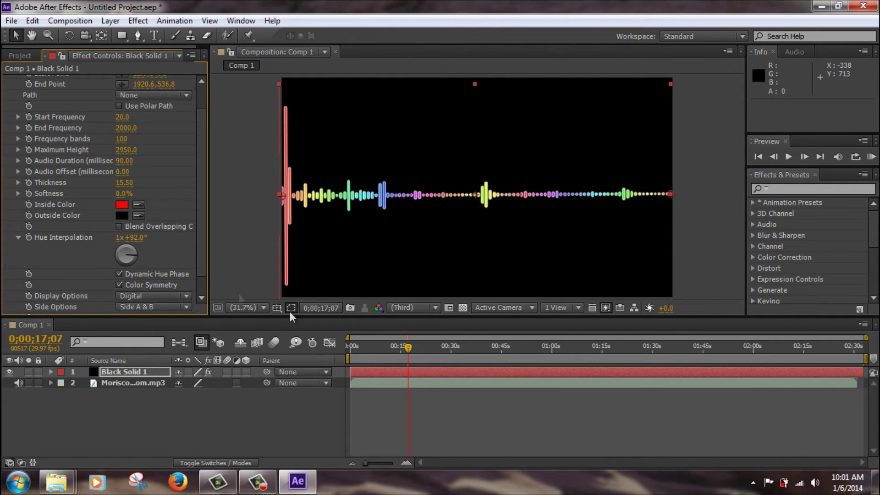
left_click_drag(405, 347, 370, 422)
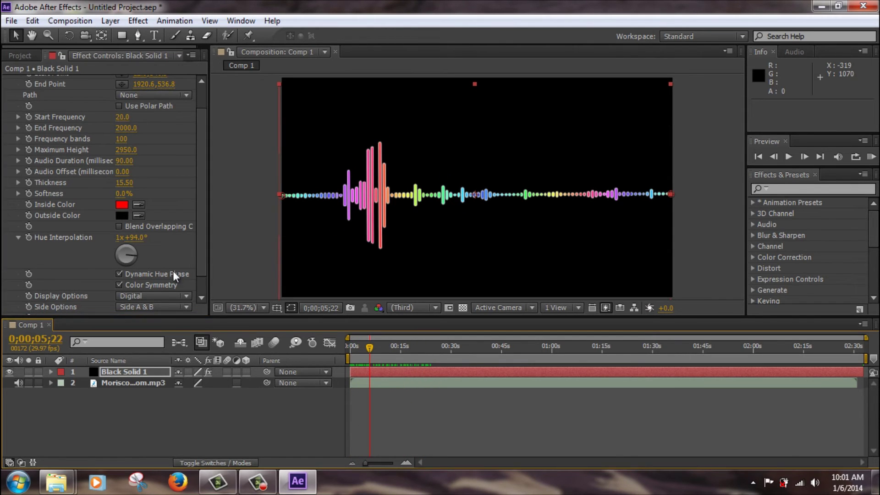
Turn off Dynamic Hue Phase and Color Symmetry, previewing the timeline between toggles.
scroll(172, 271, "down", 1)
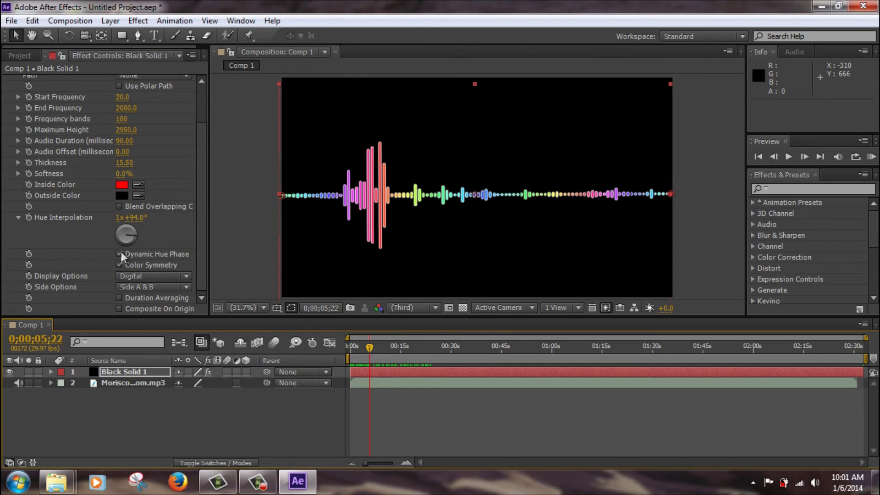
left_click(119, 253)
left_click(119, 254)
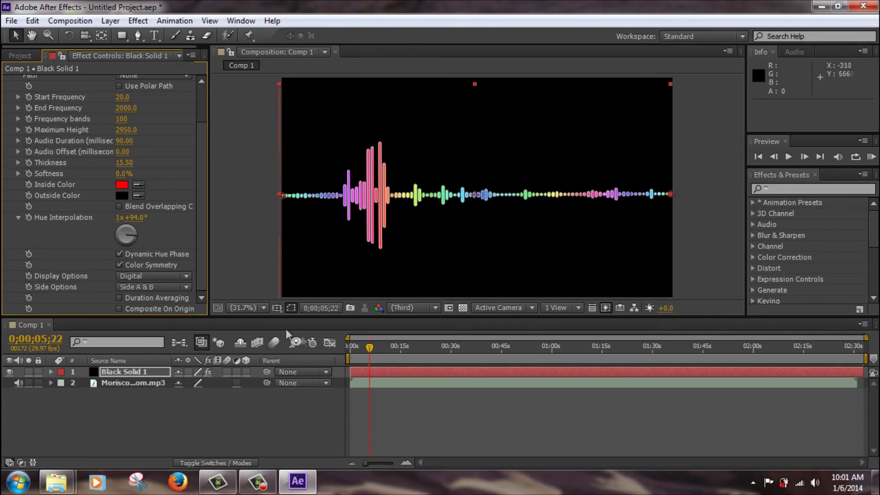
key("Page_Up")
key("Page_Up")
key("Page_Up")
key("Page_Up")
key("Page_Up")
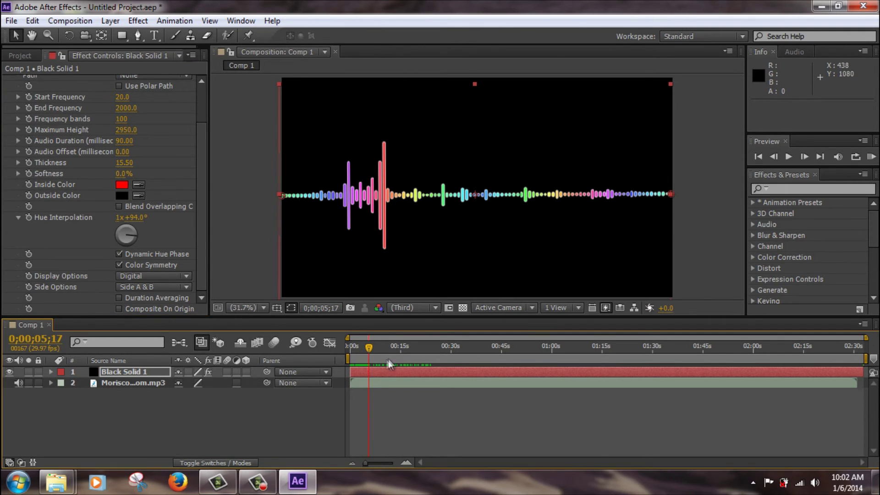
left_click_drag(367, 347, 388, 356)
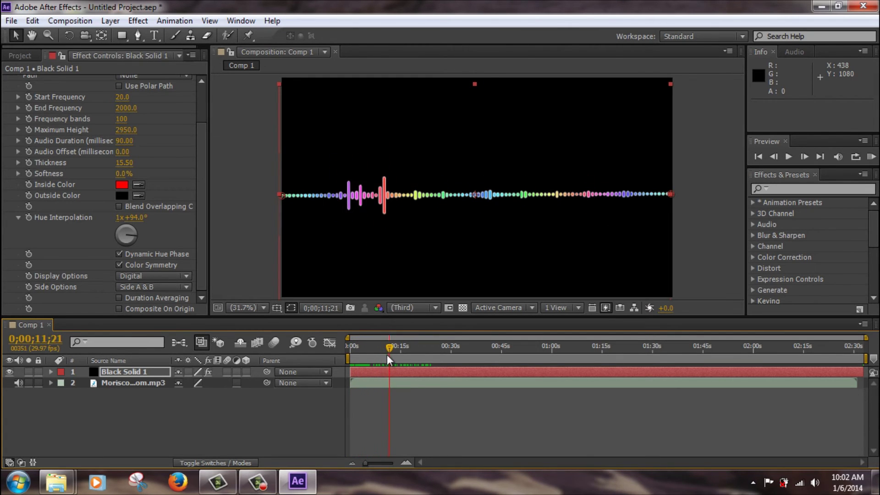
left_click(122, 252)
left_click_drag(385, 348, 454, 369)
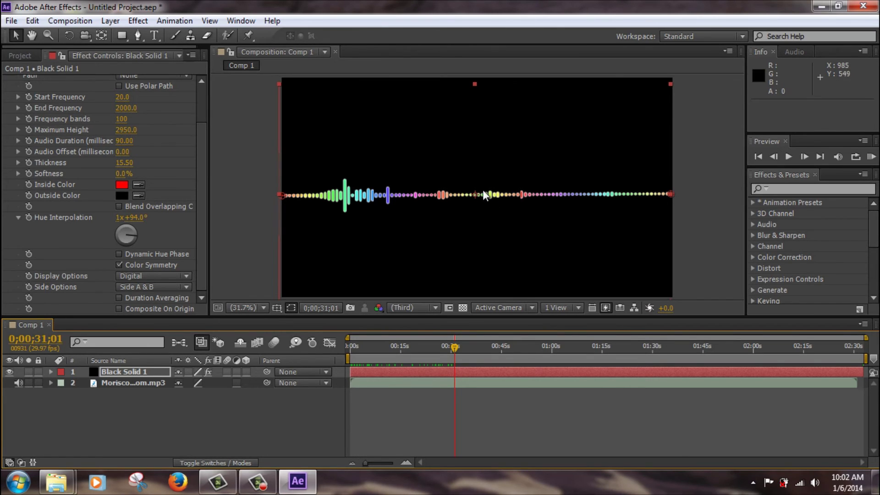
left_click(120, 263)
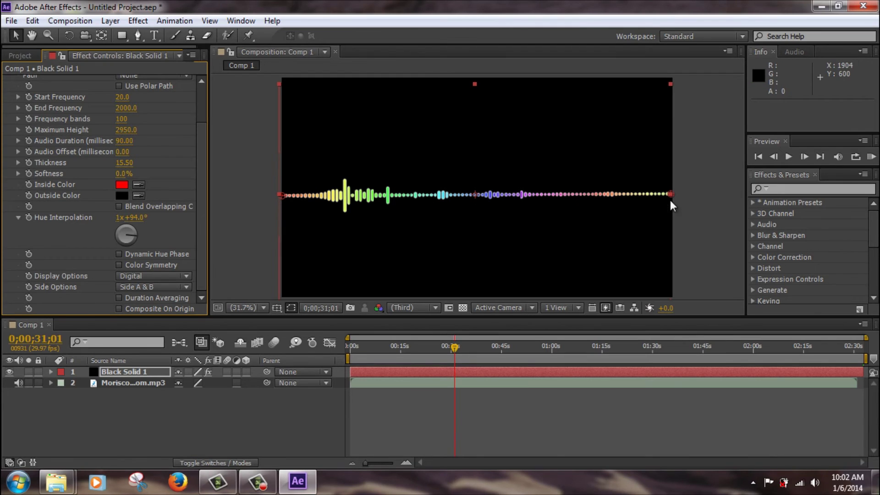
Switch Display Options to Analog lines and preview it earlier in time.
left_click(158, 277)
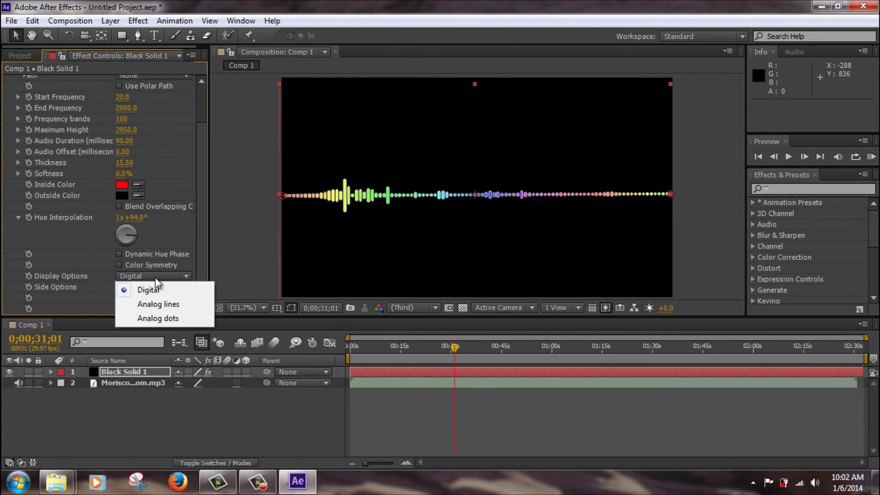
left_click(77, 274)
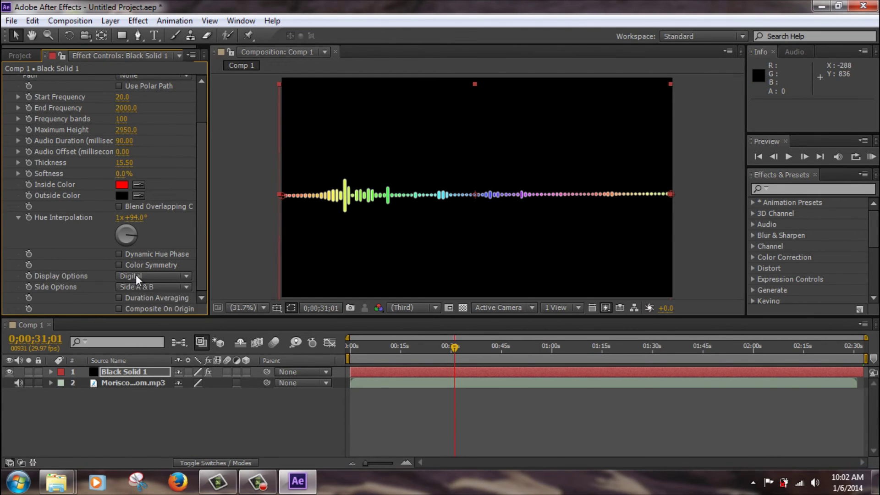
left_click(135, 275)
left_click(159, 302)
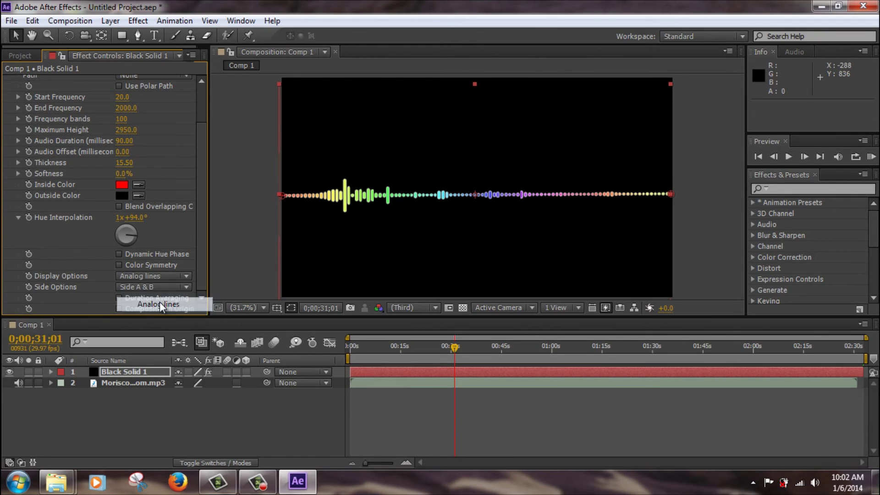
mouse_move(455, 349)
left_mouse_down()
mouse_move(404, 350)
mouse_move(439, 356)
left_mouse_up()
Switch Display Options to Analog dots and preview across the audio.
left_click(153, 277)
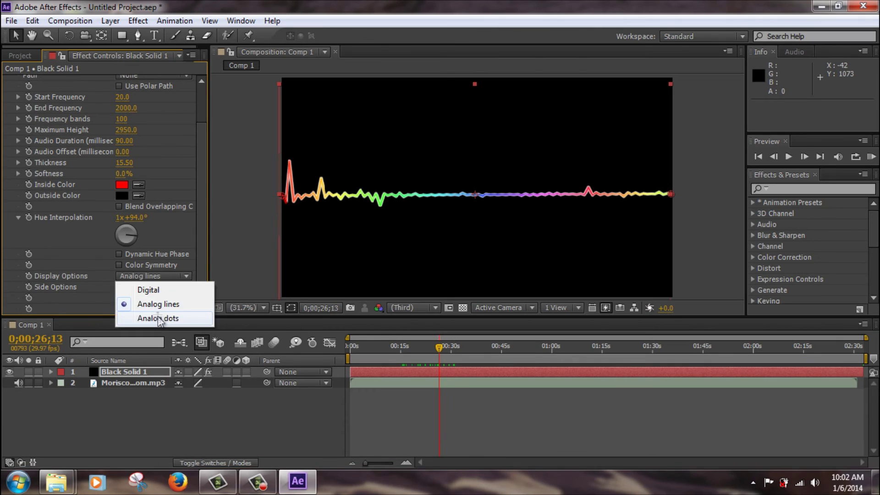
left_click(158, 319)
left_click_drag(440, 348, 396, 363)
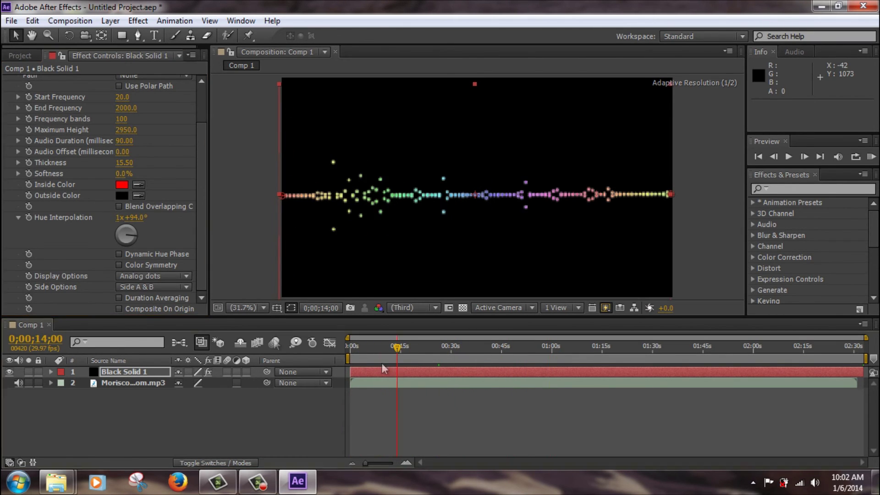
Set Display Options back to Digital with Side Options on Side A, and preview.
left_click(145, 286)
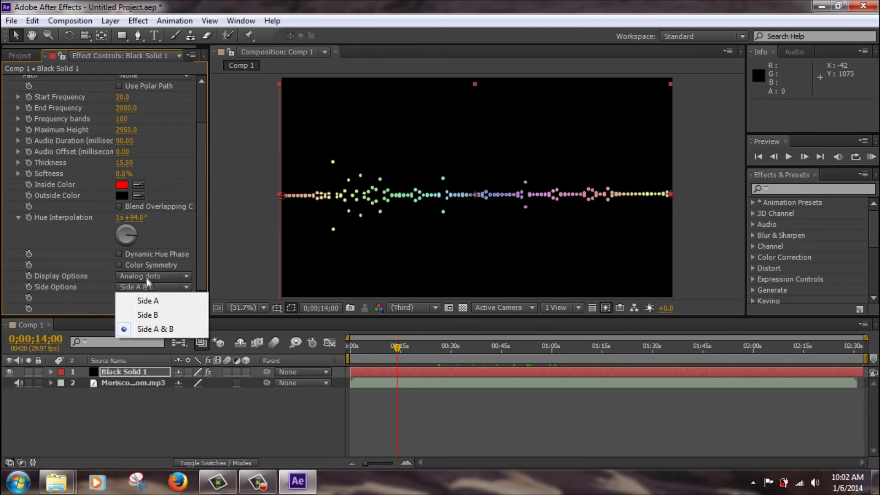
left_click(146, 276)
left_click(148, 292)
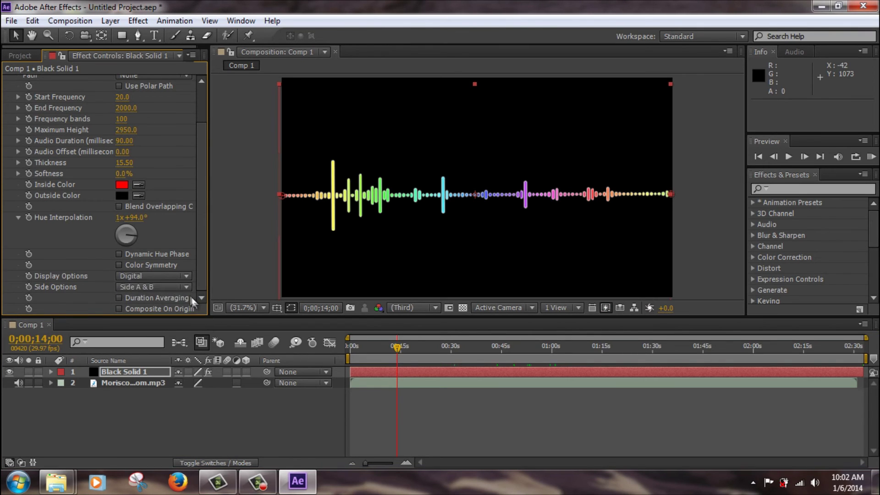
left_click(156, 287)
left_click(157, 301)
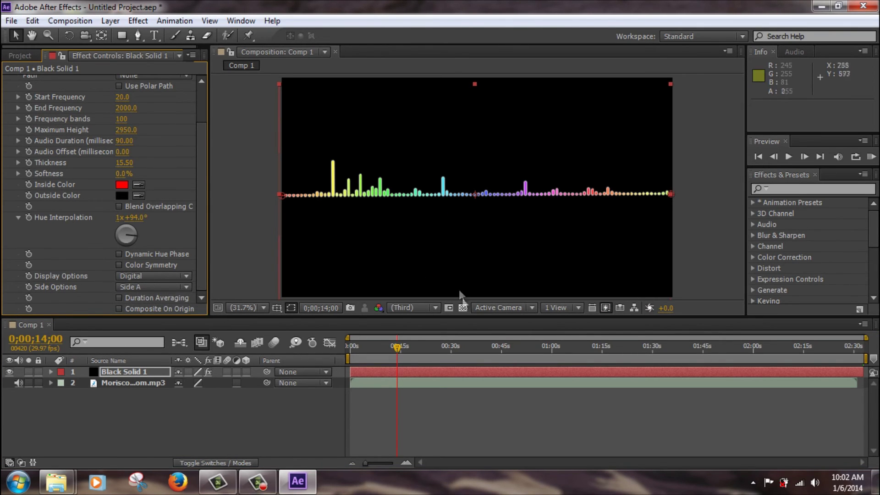
left_click_drag(425, 353, 504, 378)
Try Side B, then settle Side Options on Side A & B and preview.
left_click(156, 287)
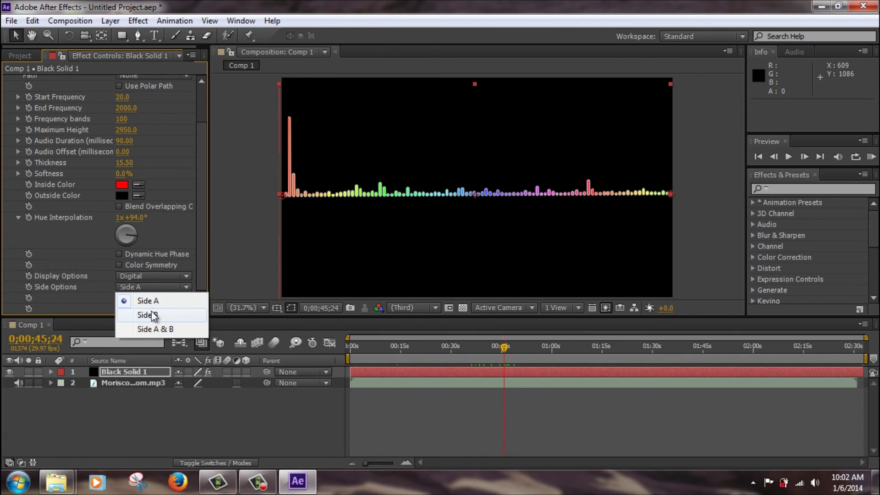
left_click(147, 314)
left_click_drag(504, 351, 403, 351)
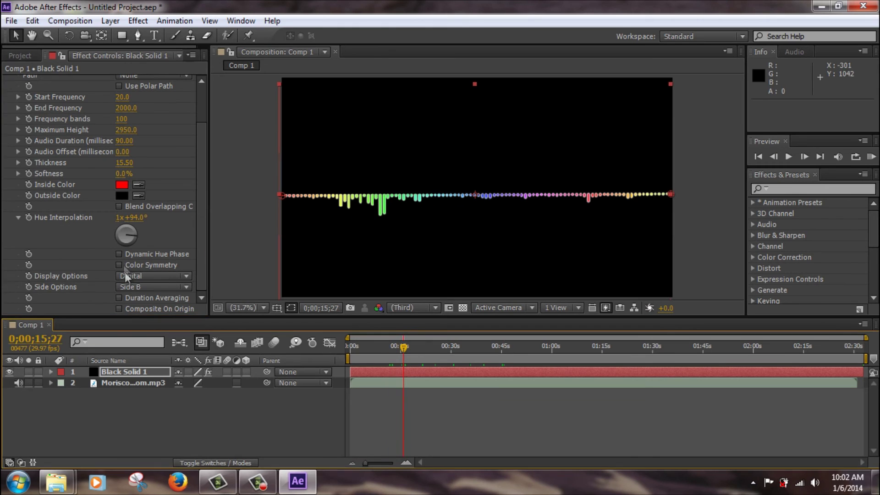
left_click(129, 289)
left_click(144, 329)
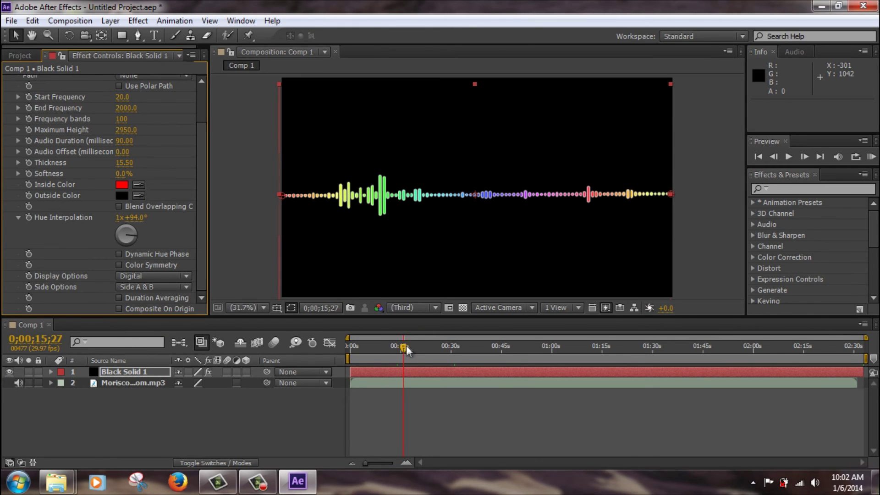
left_click_drag(406, 346, 502, 364)
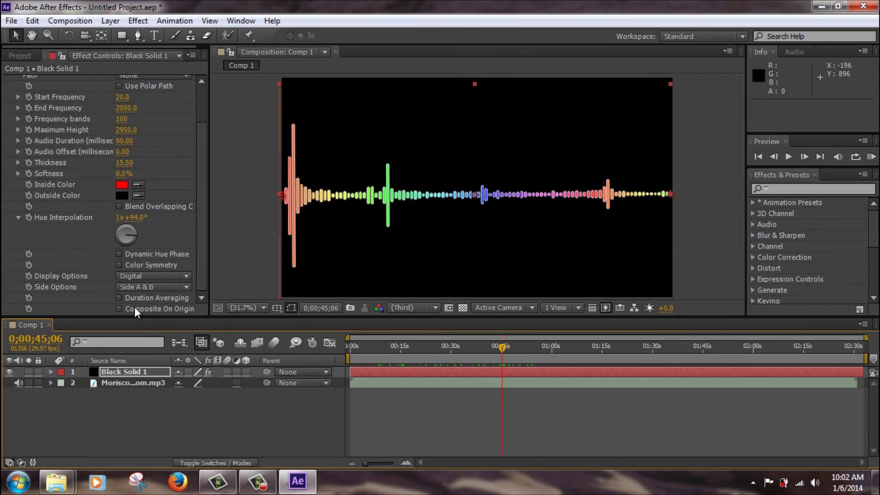
Scale Black Solid 1 to 104% and move it up to Position 963.2, 552.6.
left_click_drag(503, 346, 408, 347)
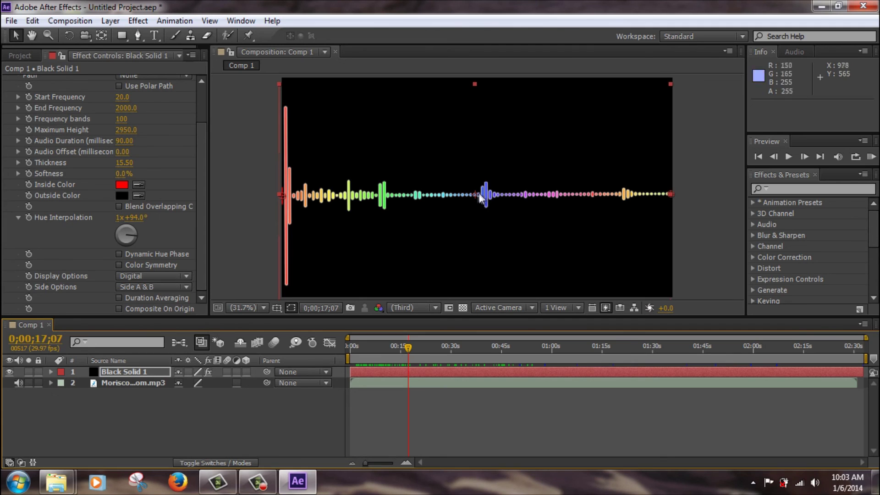
left_click_drag(479, 193, 481, 212)
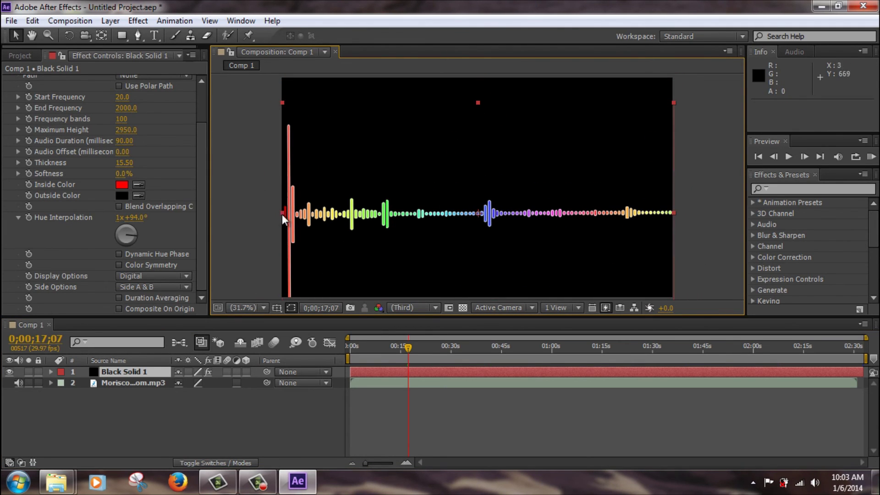
mouse_move(282, 214)
left_mouse_down()
mouse_move(593, 232)
mouse_move(276, 223)
left_mouse_up()
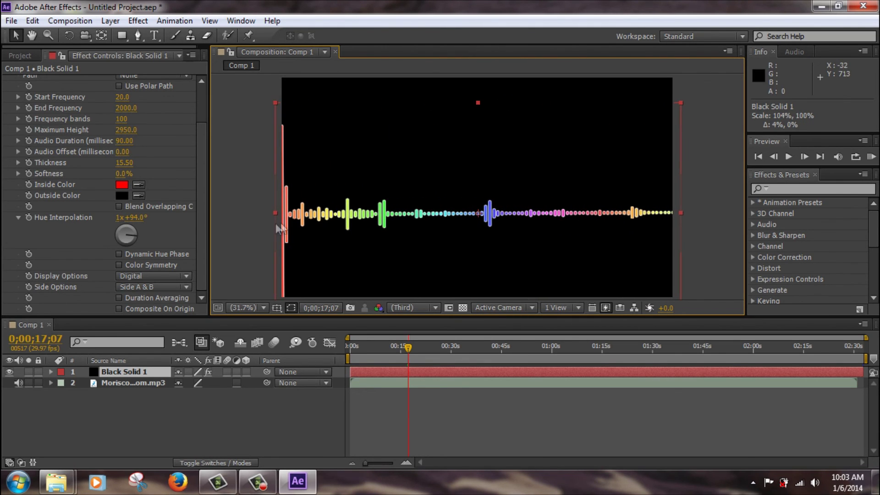
left_click_drag(478, 212, 477, 195)
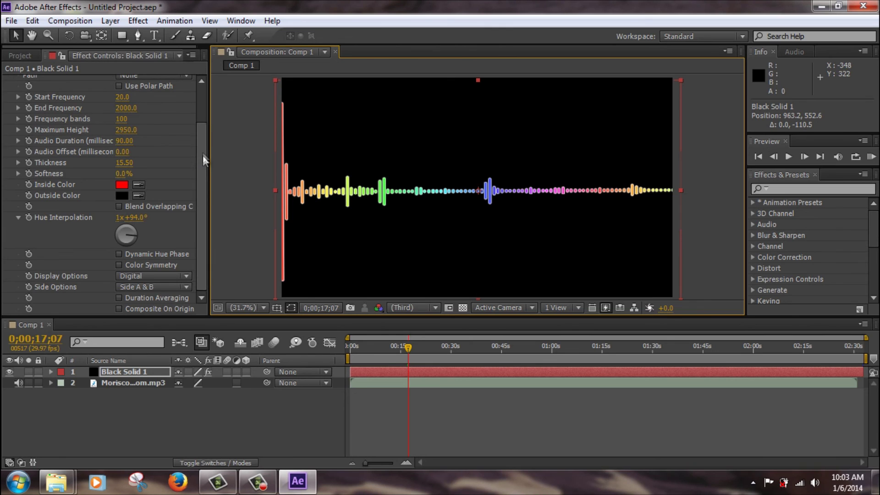
left_click_drag(202, 155, 203, 119)
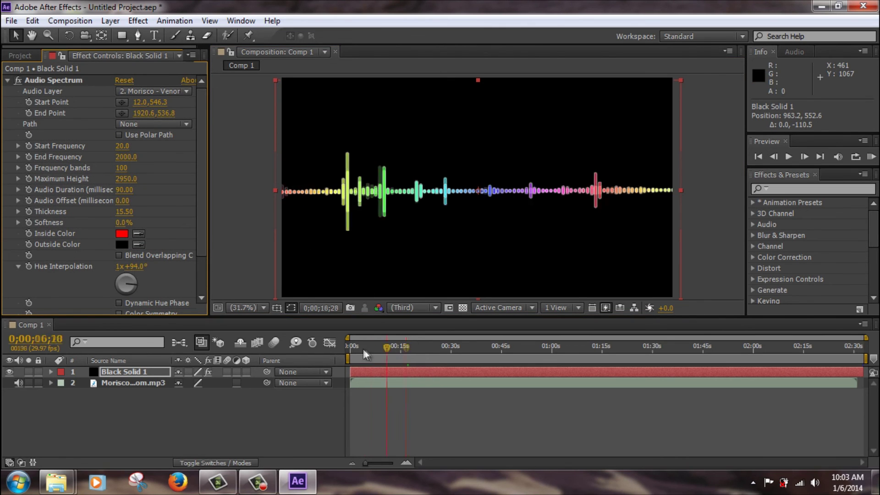